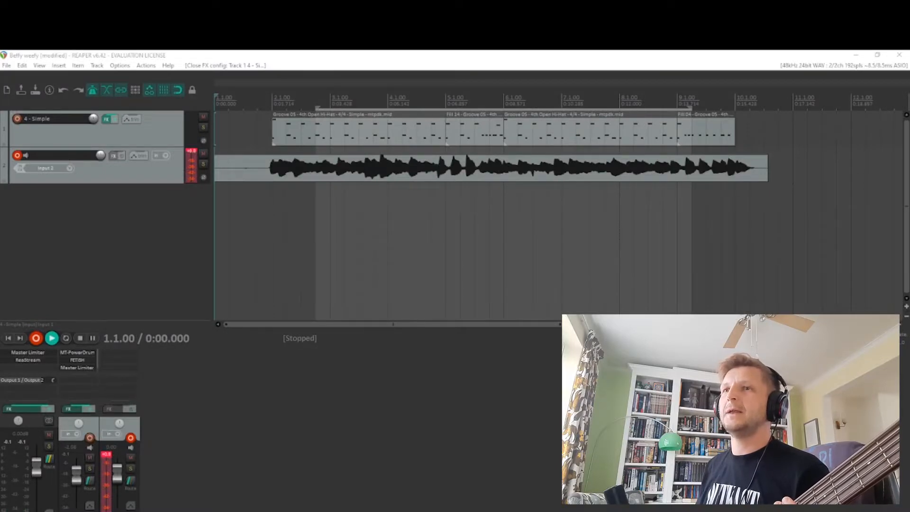
- Rename the record-armed second track as ARMED
double_click(64, 156)
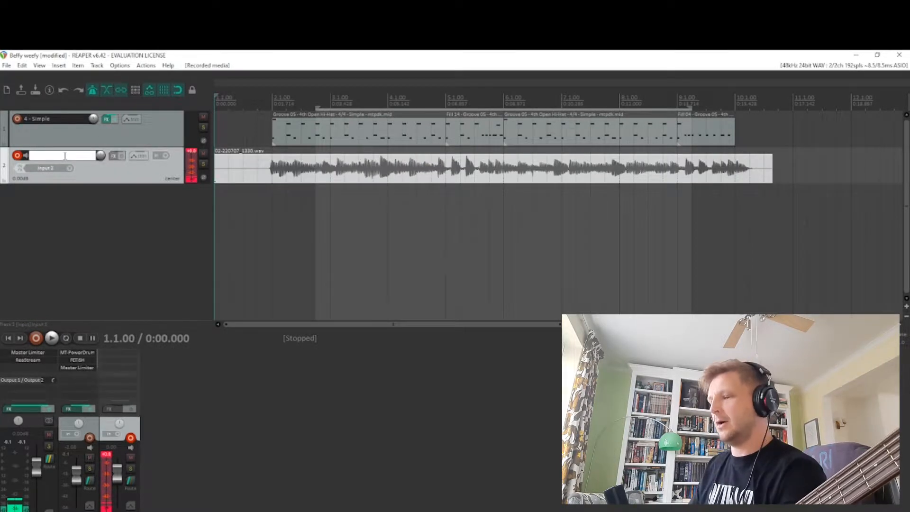
type("ARMED")
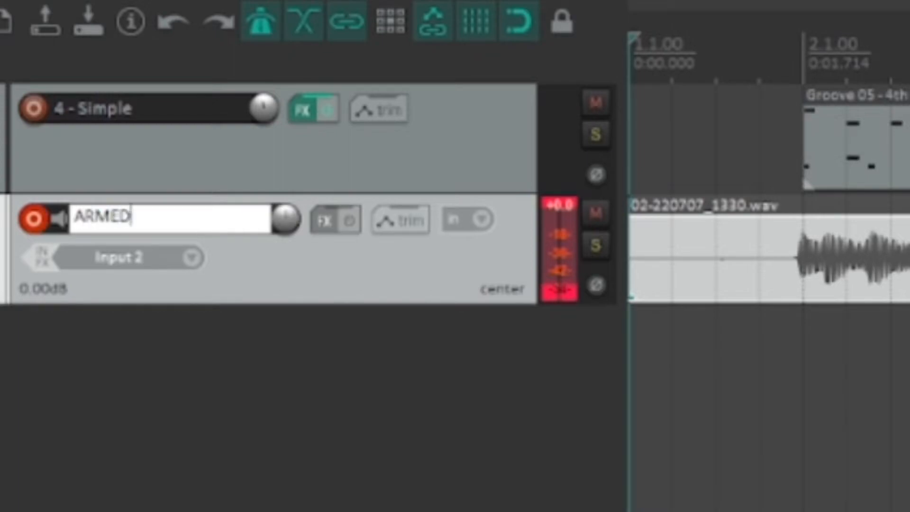
key("Return")
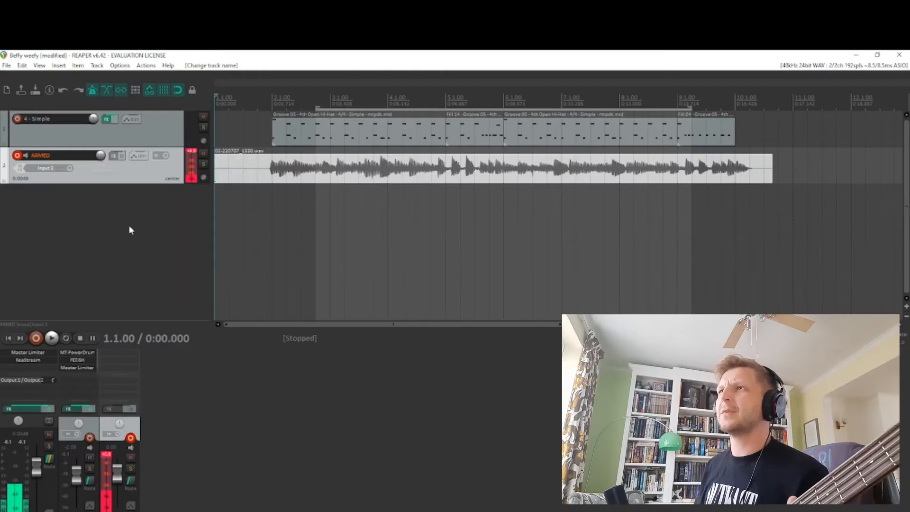
left_click(129, 226)
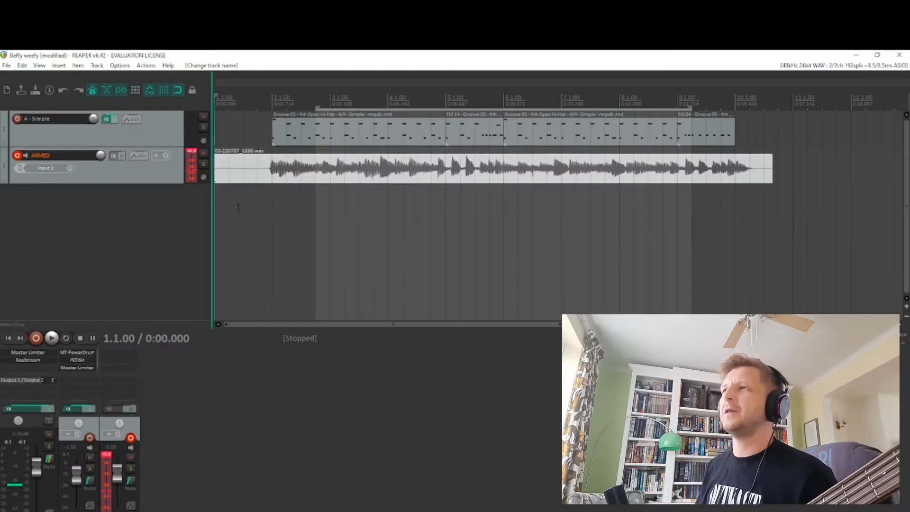
- Move the bass recording from the ARMED track to a new track below it and colour that track blue
left_click_drag(256, 178, 96, 207)
right_click(95, 206)
mouse_move(142, 393)
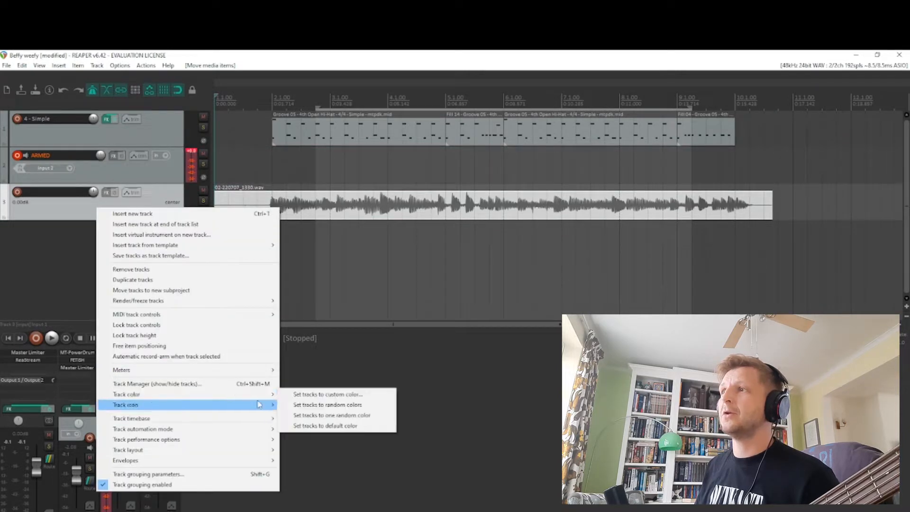
left_click(323, 393)
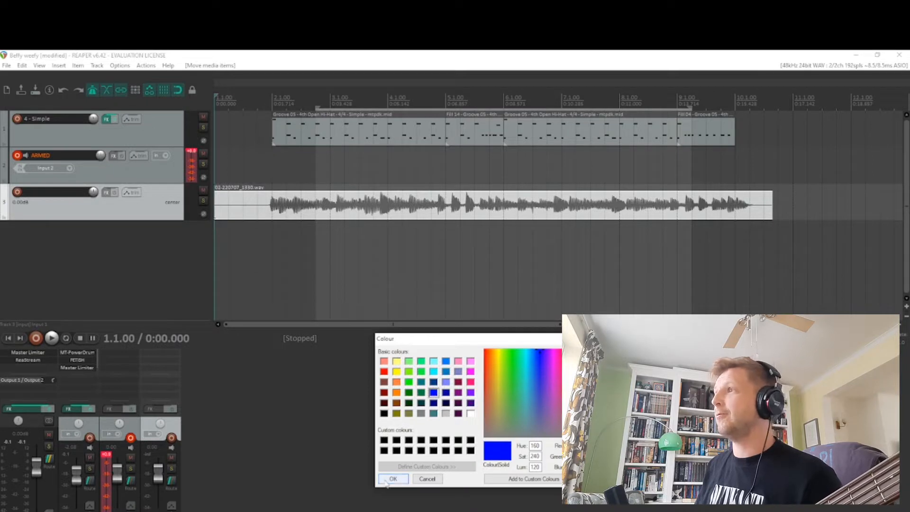
left_click(387, 481)
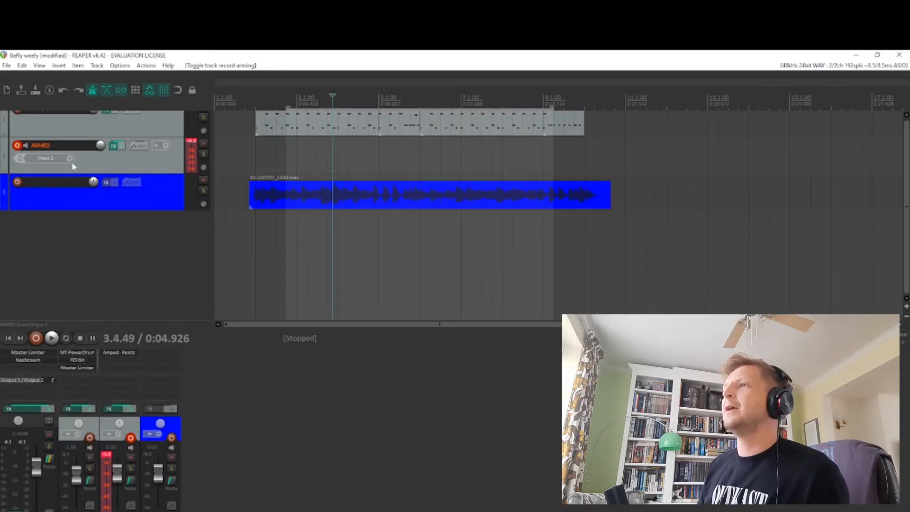
- Open the Amped Roots amp plug-in on the ARMED track and choose the Djentalcore preset for the 5034 Fluff amp
left_click(113, 355)
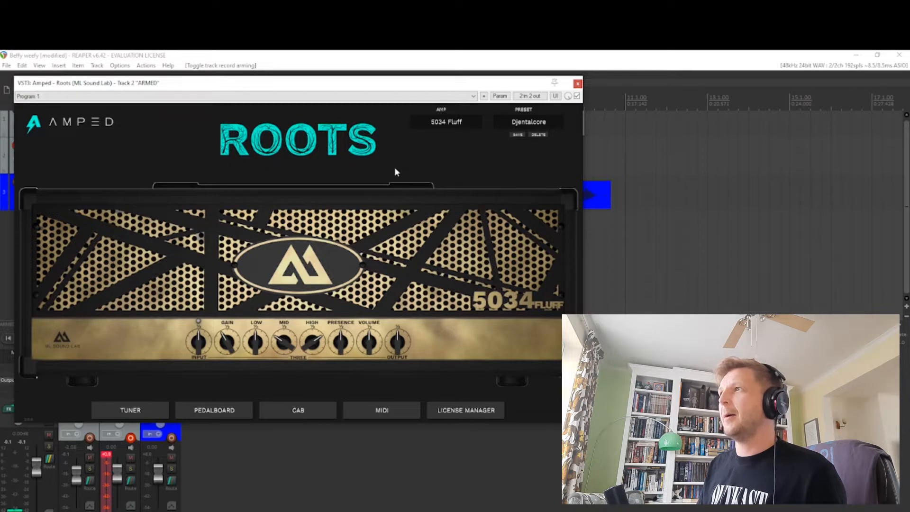
left_click(515, 124)
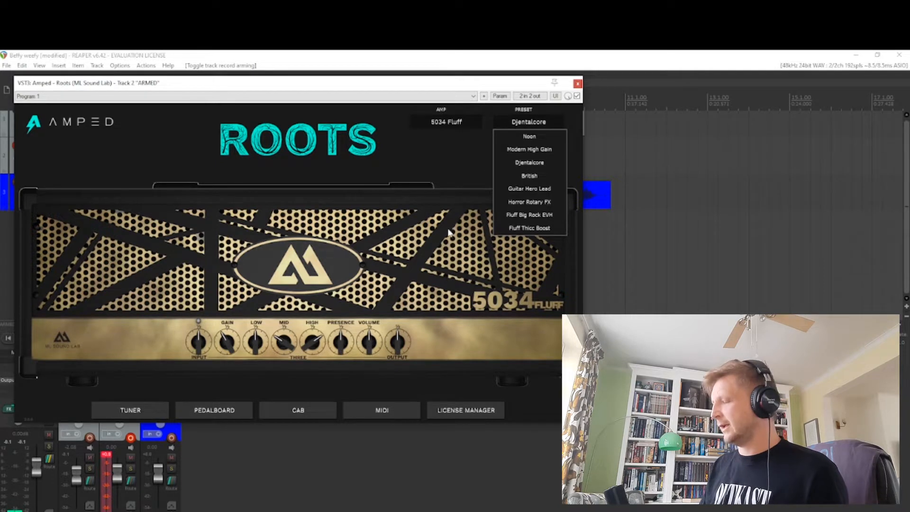
left_click(531, 164)
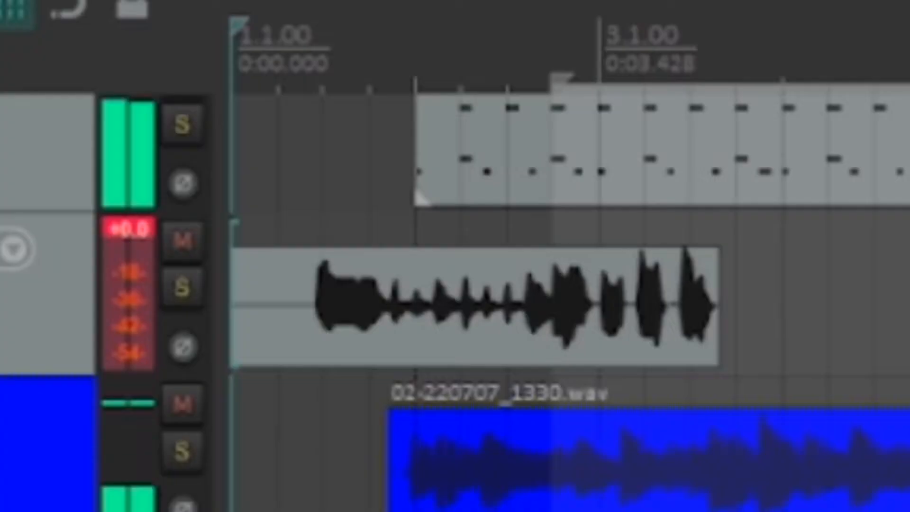
- Stop the test recording, delete its take from the ARMED track and record another short guitar take from the project start
key("space")
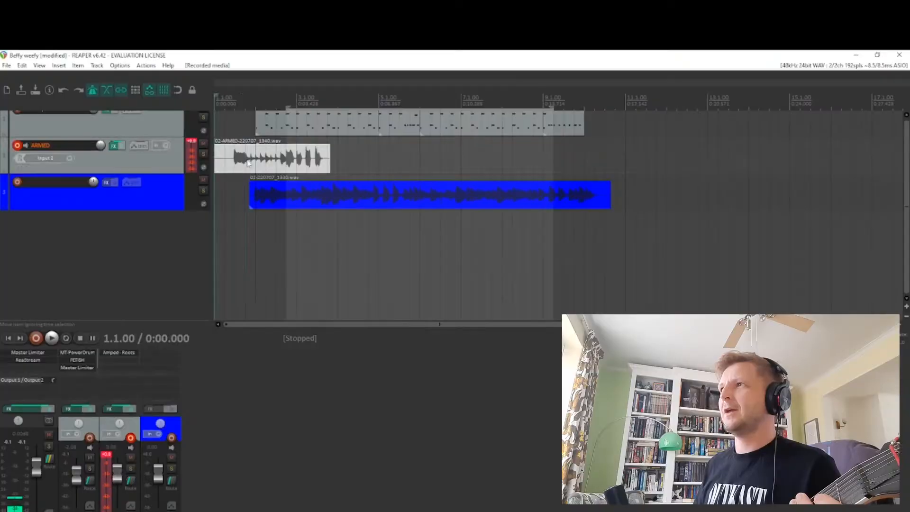
left_click(245, 159)
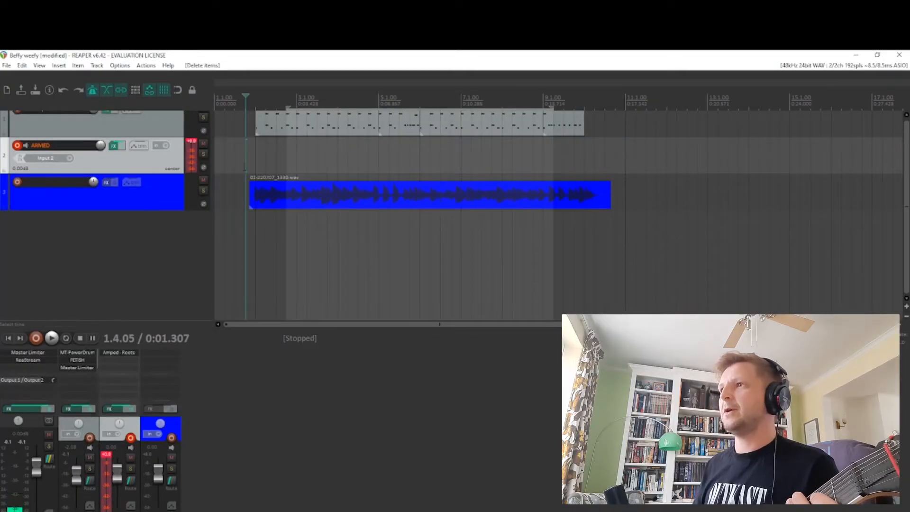
left_click(9, 338)
left_click(36, 338)
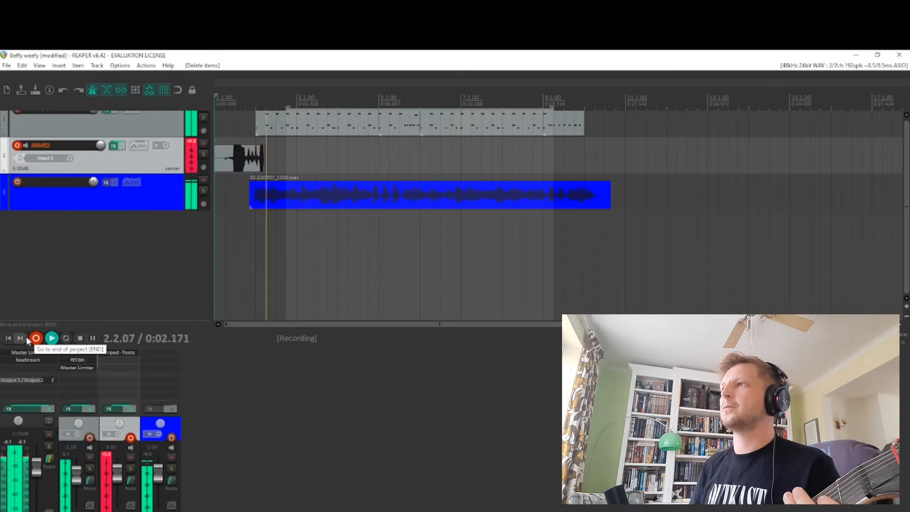
key("space")
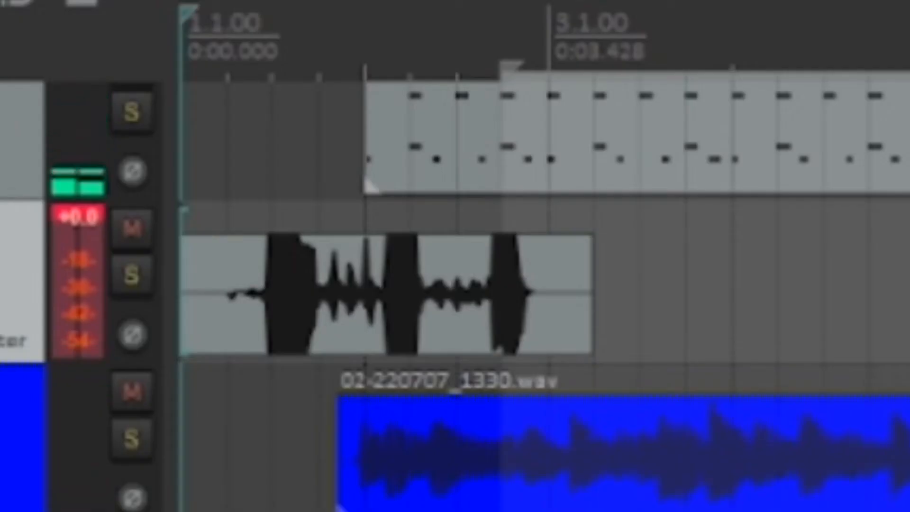
scroll(225, 66, "up", 8)
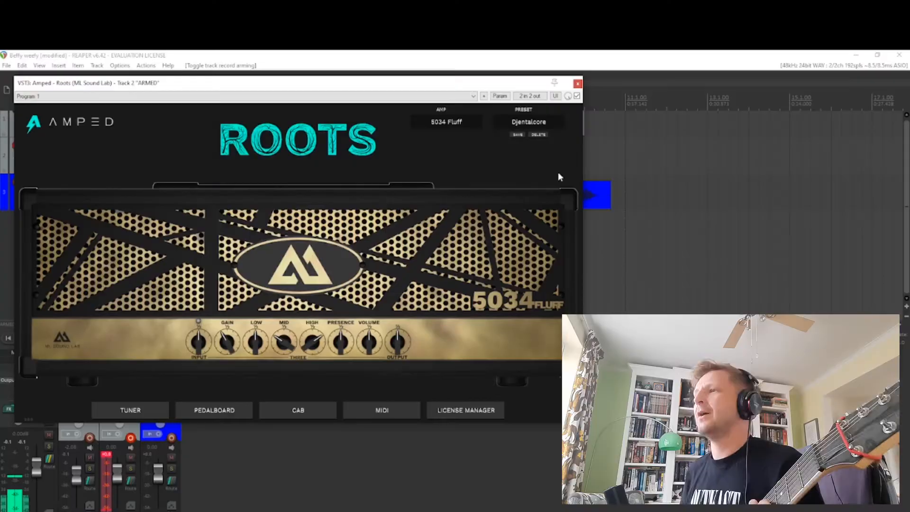
- Record the full guitar part from the project start on the ARMED track and move the take to a new track below the bass
left_click(577, 84)
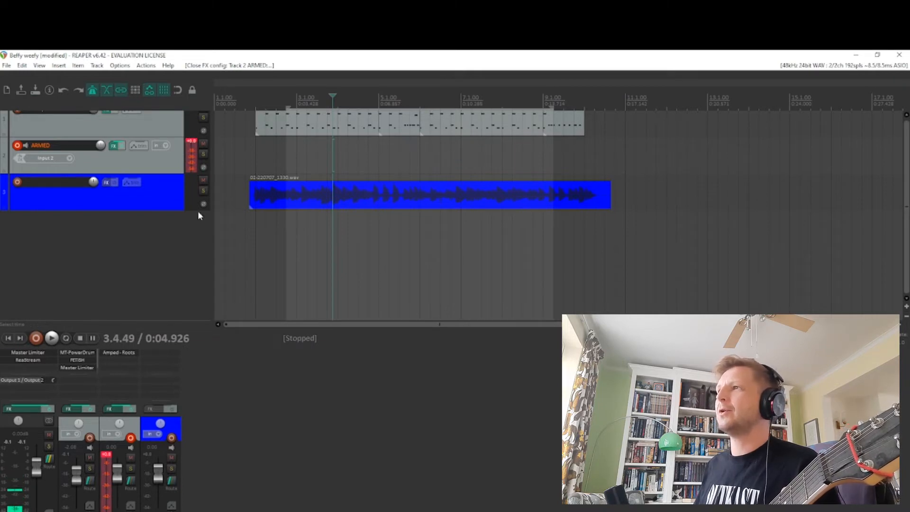
left_click(7, 339)
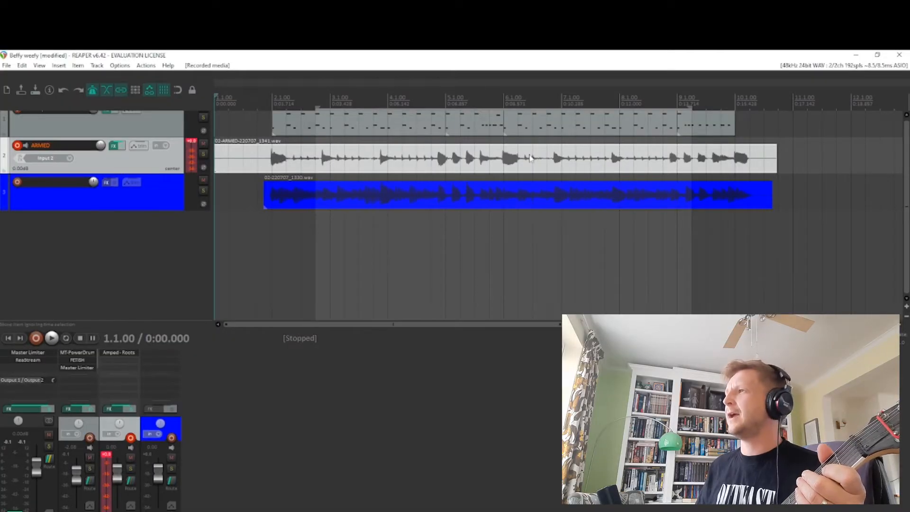
left_click_drag(435, 165, 428, 220)
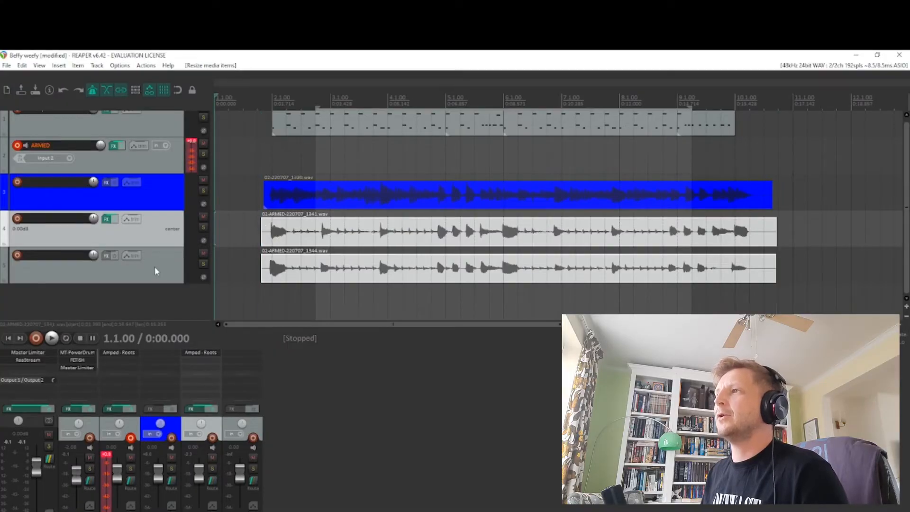
- Give both guitar tracks below the blue bass track a custom green colour
right_click(157, 231)
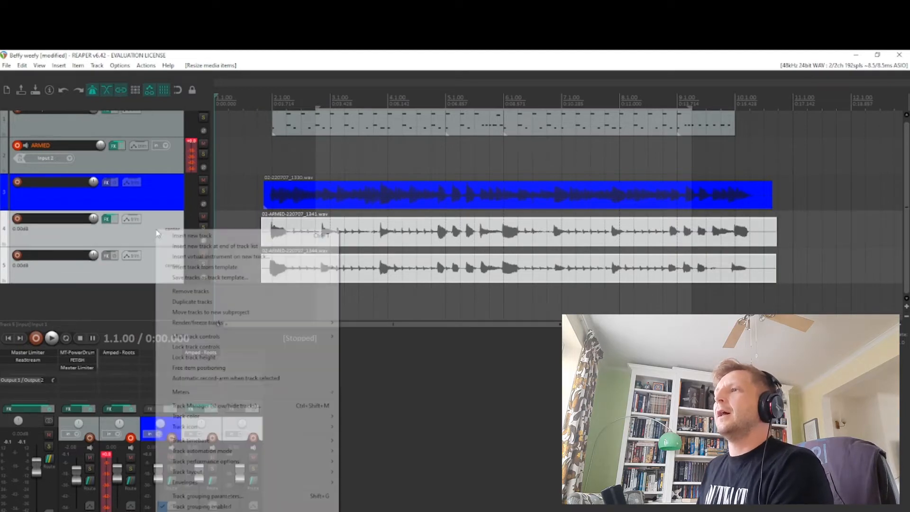
mouse_move(285, 423)
left_click(365, 416)
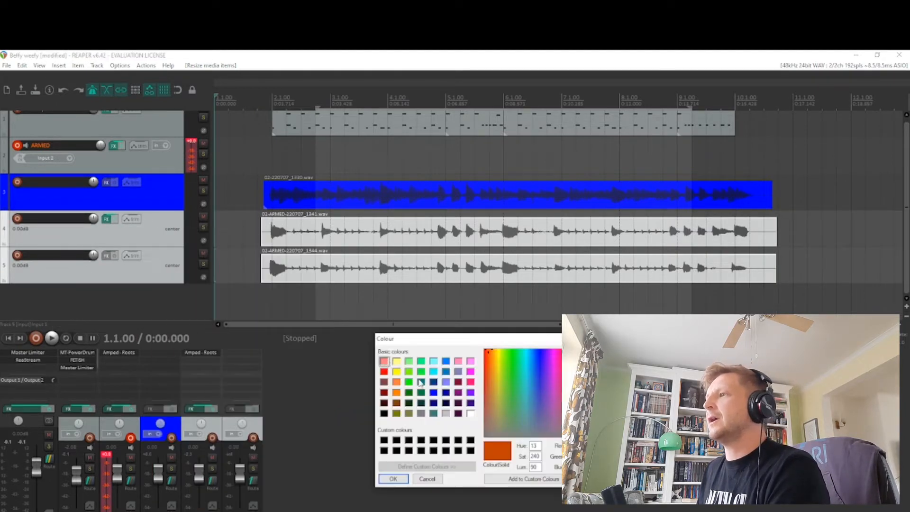
left_click(392, 479)
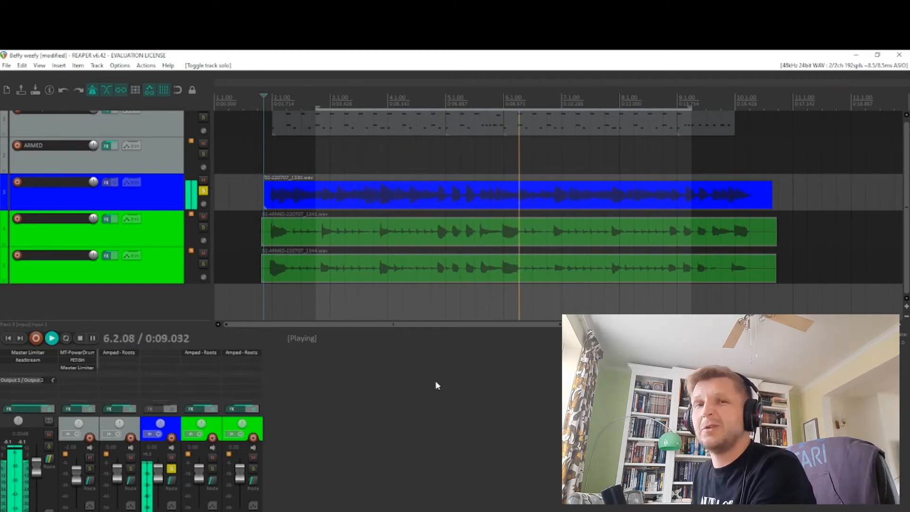
- Add the BOD bass overdrive to the blue bass track and play the soloed bass through it
key("space")
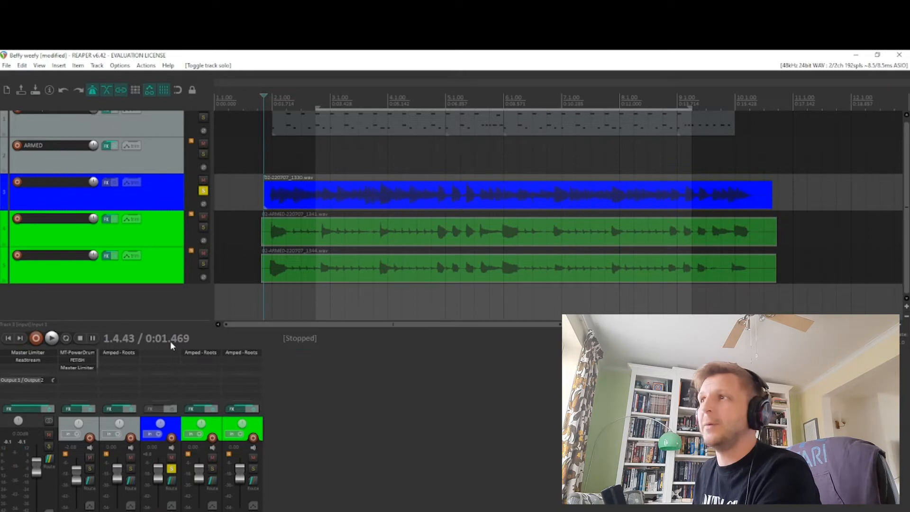
right_click(152, 354)
mouse_move(223, 164)
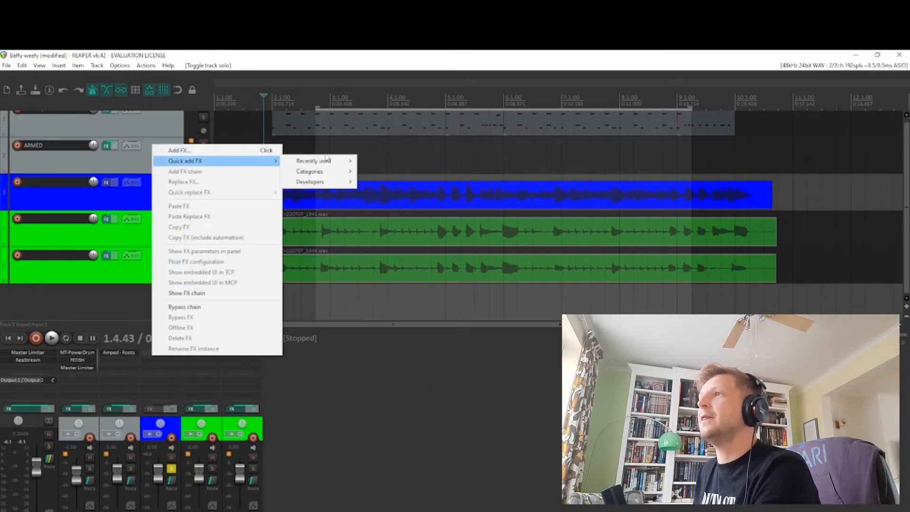
mouse_move(326, 165)
left_click(415, 199)
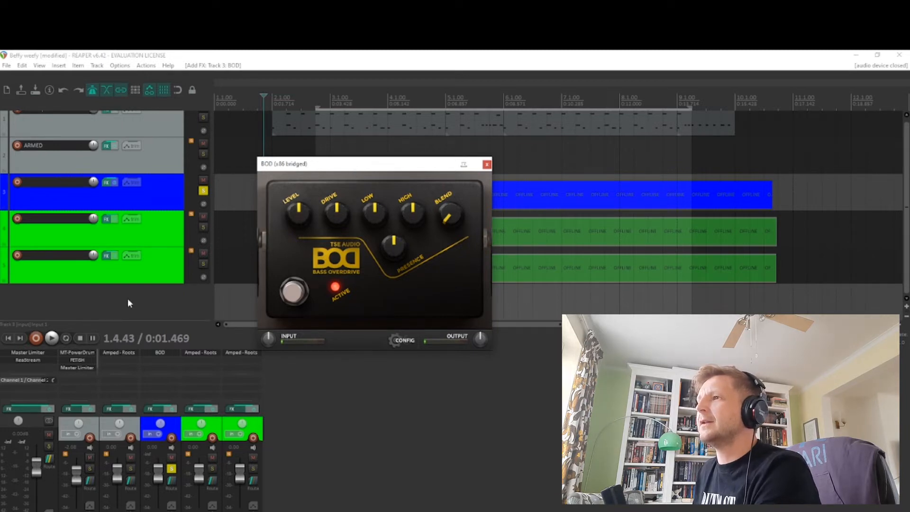
left_click(51, 338)
left_click_drag(360, 163, 454, 308)
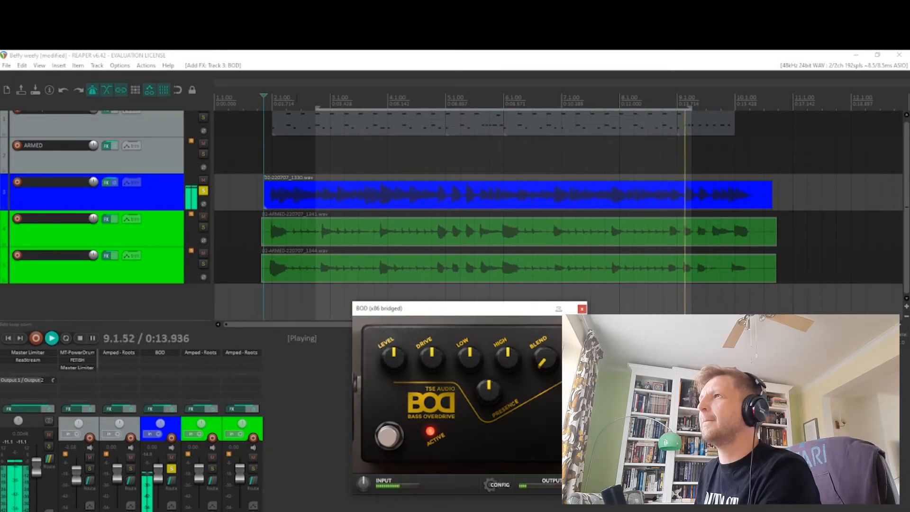
- Loop playback between 2.1.00 and 10.1.00 and compare the bass with the BOD overdrive bypassed and active
left_click_drag(272, 107, 733, 107)
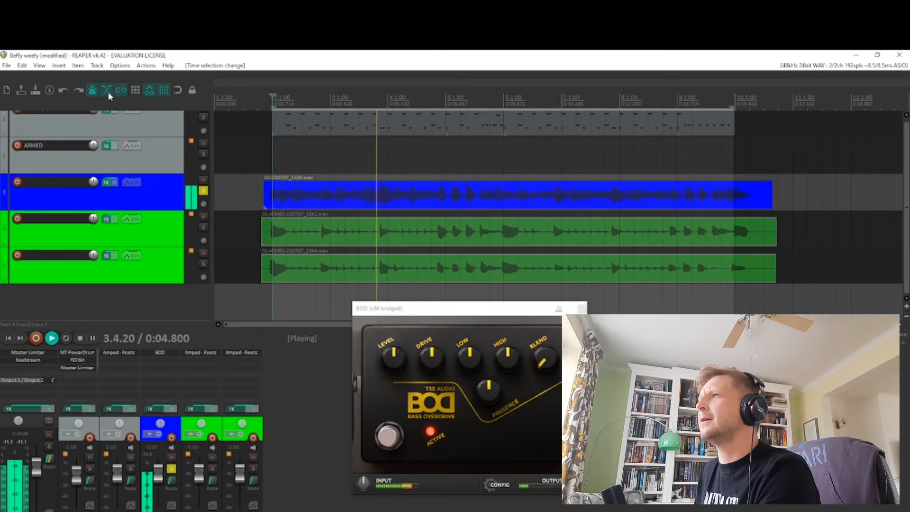
left_click_drag(272, 107, 733, 107)
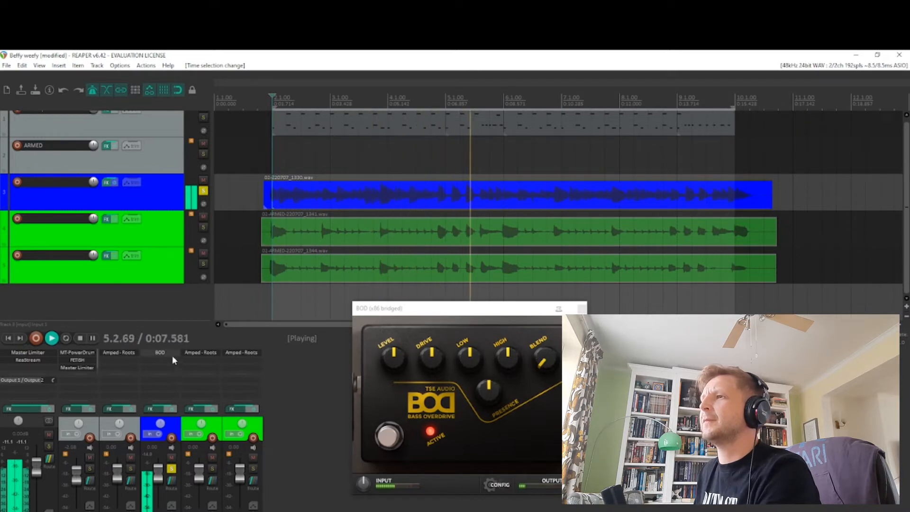
left_click(160, 354, "shift")
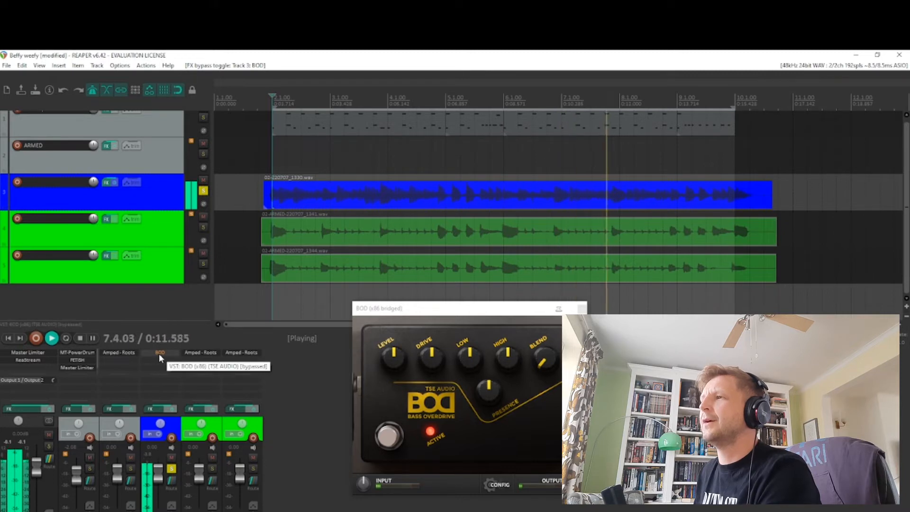
left_click(158, 354, "shift")
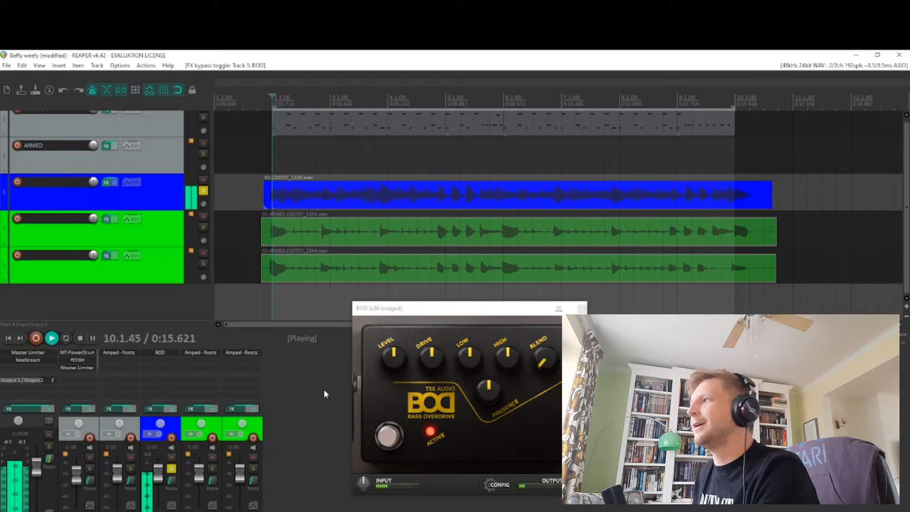
left_click(51, 338)
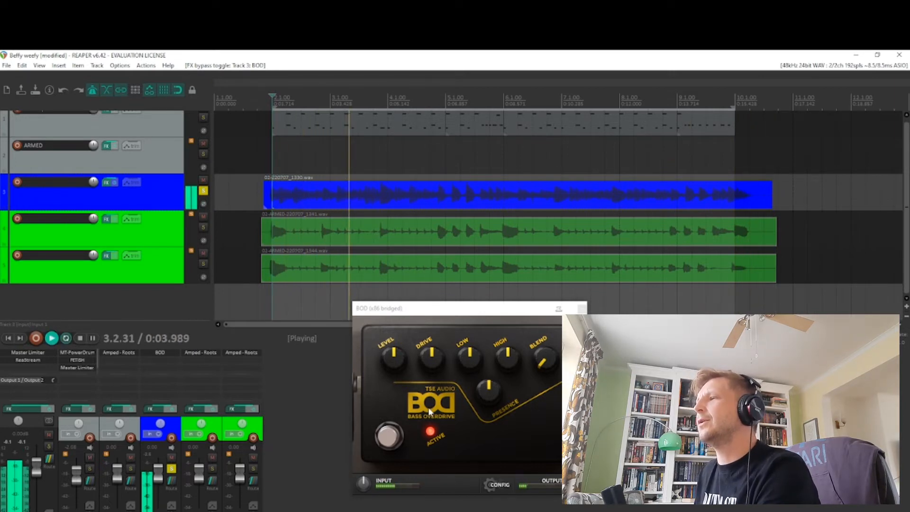
- Raise the level and drive of the BOD overdrive on the bass track and close the plug-in
left_click_drag(392, 360, 421, 356)
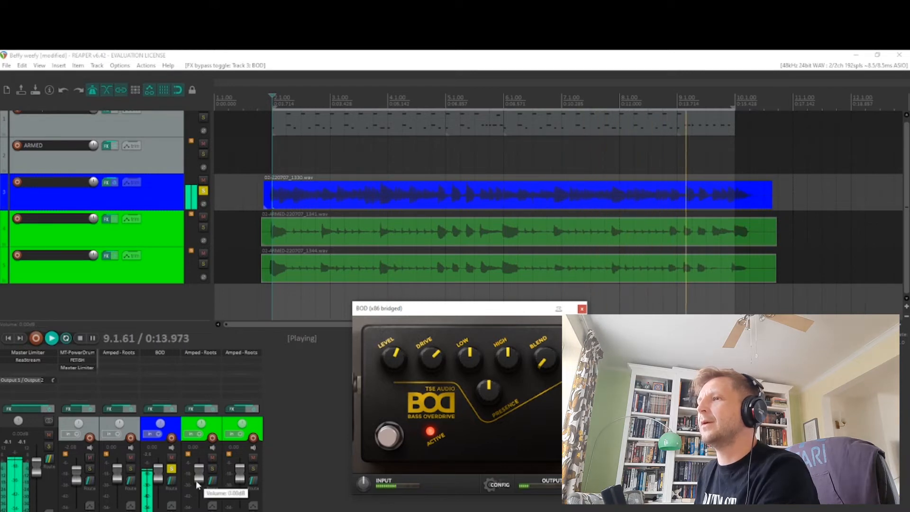
left_click(581, 309)
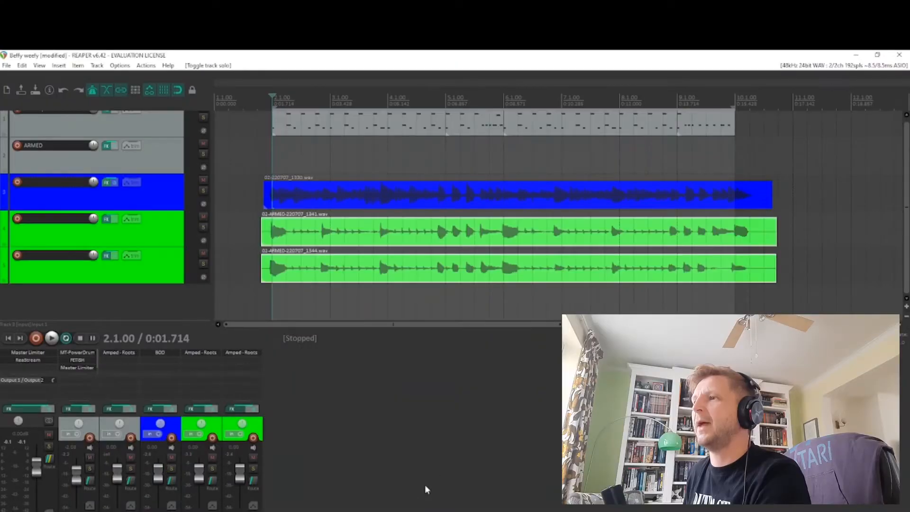
- Play the drums, bass and both guitars together from 2.1.00, stop playback and select the drum track
key("space")
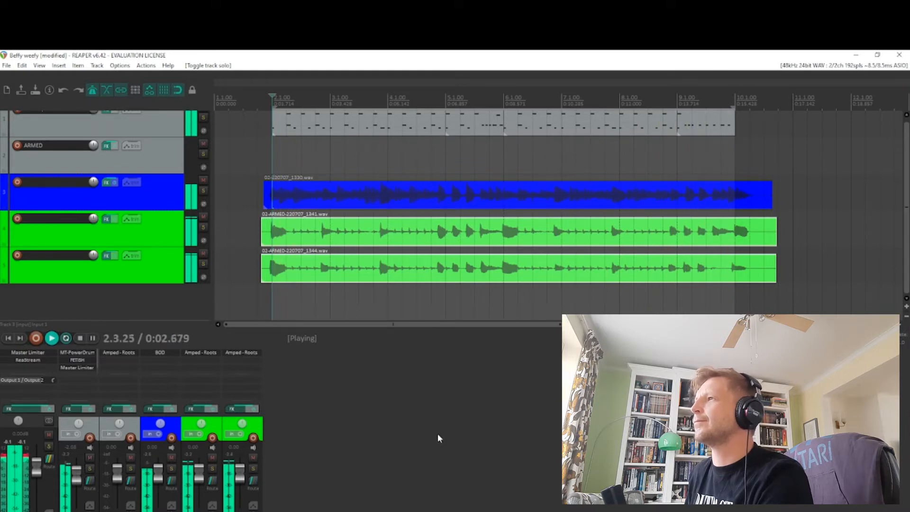
key("space")
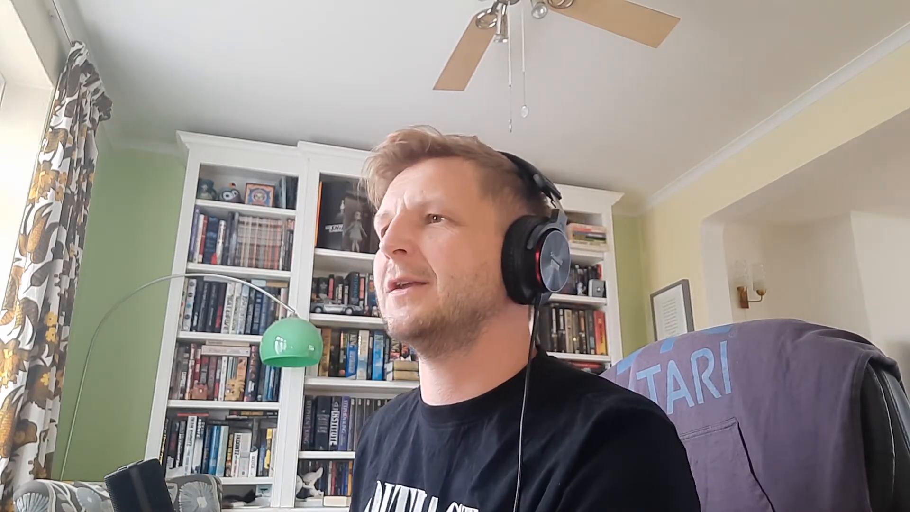
left_click(223, 314)
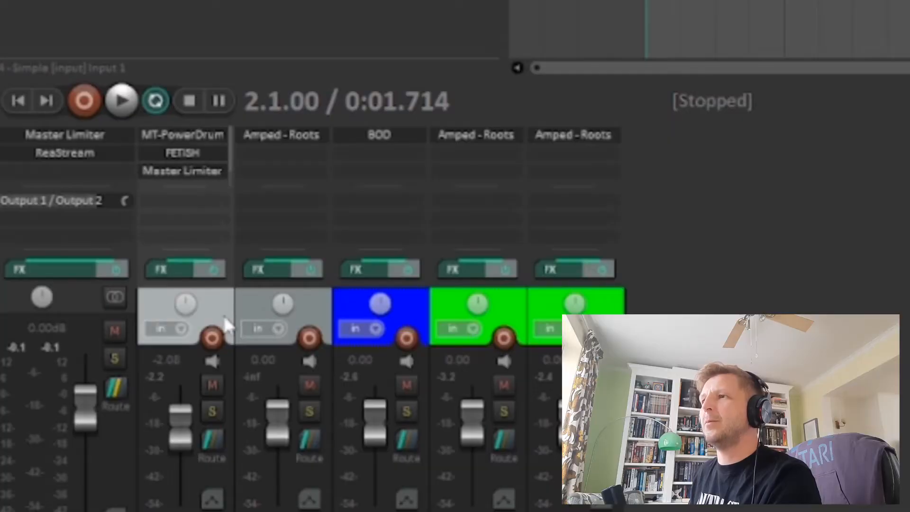
- Select the drum, bass and both guitar tracks together and pull their volume faders down to -inf
left_click(407, 316, "ctrl")
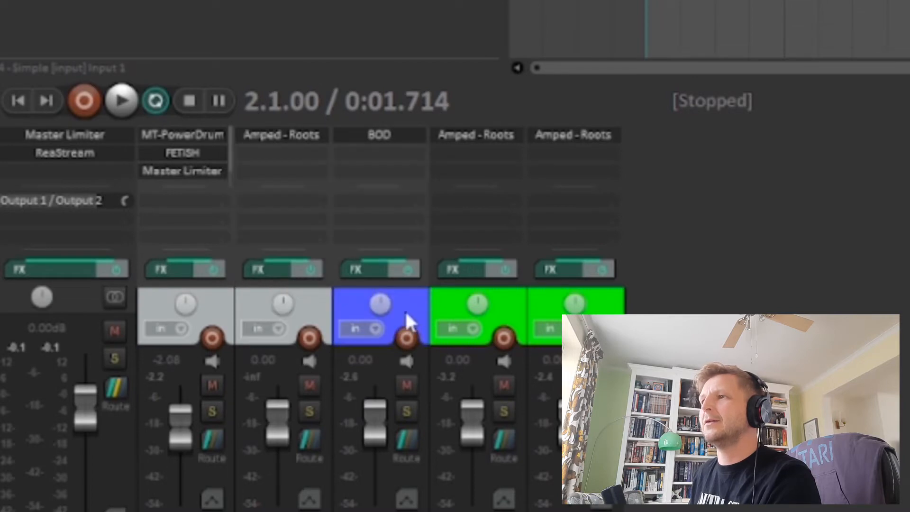
left_click(184, 321)
left_click(346, 307, "ctrl")
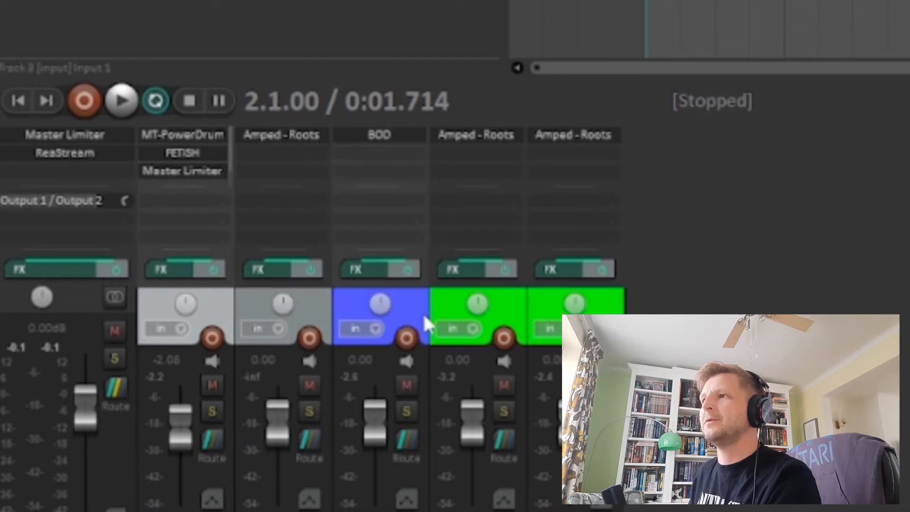
left_click(521, 314, "ctrl")
left_click(536, 310, "ctrl")
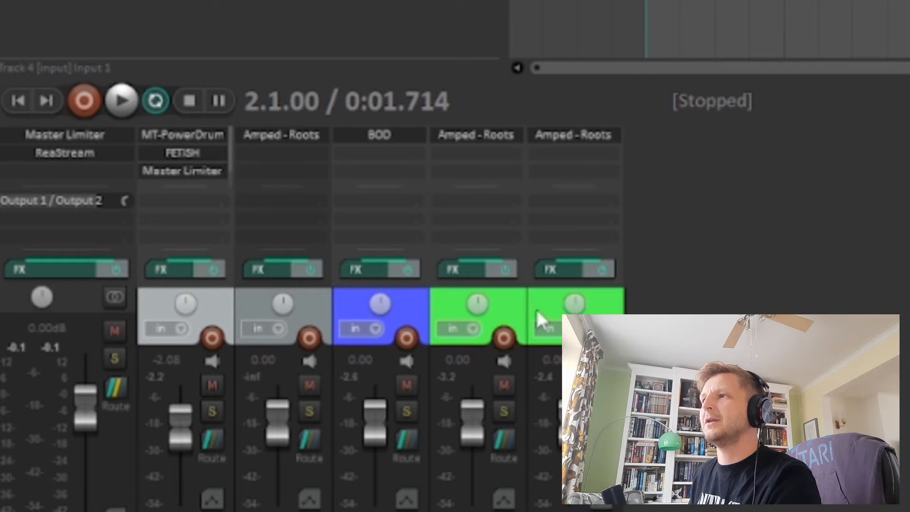
left_click_drag(568, 422, 568, 510)
left_click(659, 332)
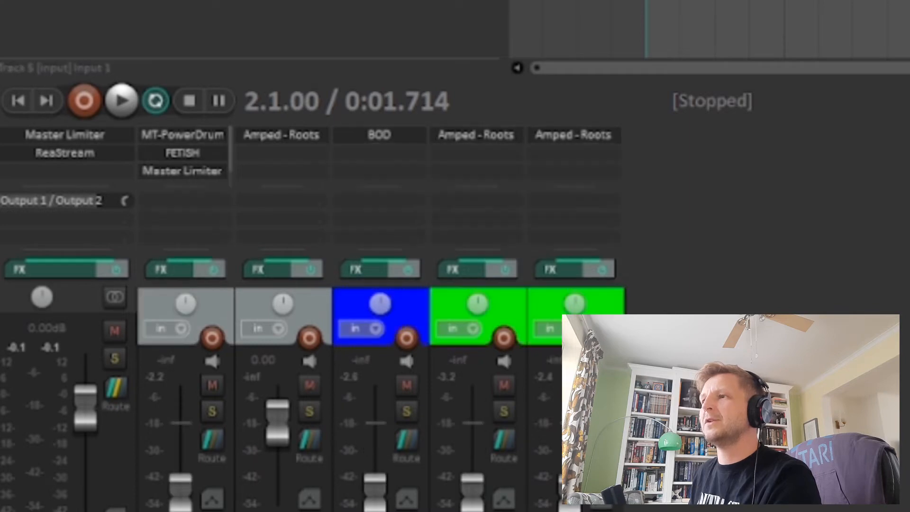
left_click(218, 309)
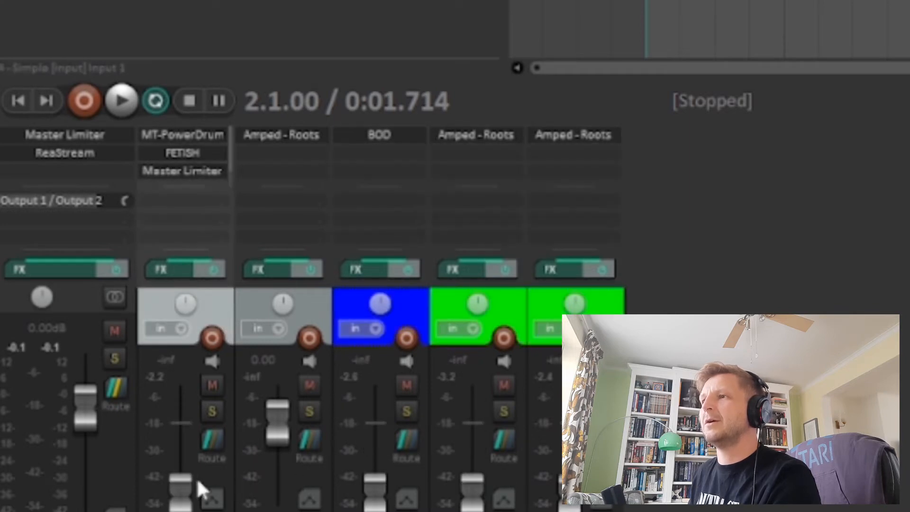
left_click(24, 346)
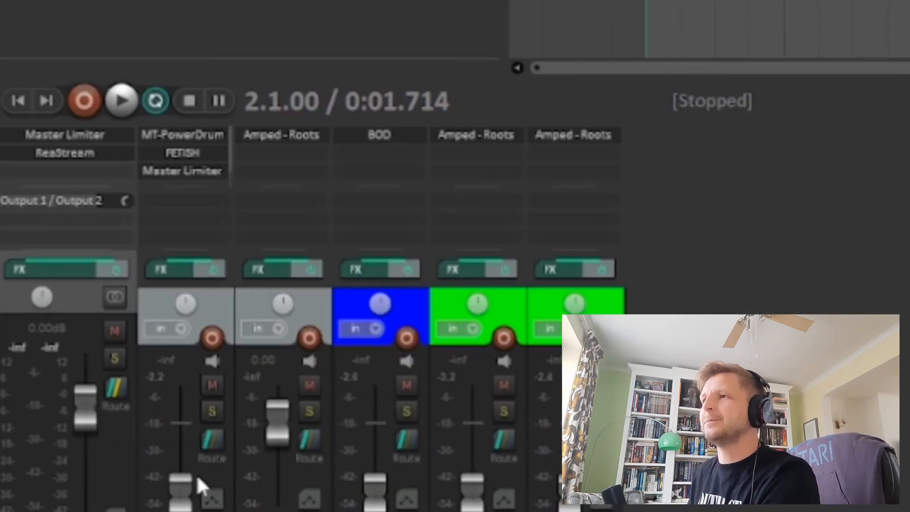
- Play from 2.1.00 and raise the drum track's volume to -5.38 dB and the blue bass track's volume to 0.00 dB
key("space")
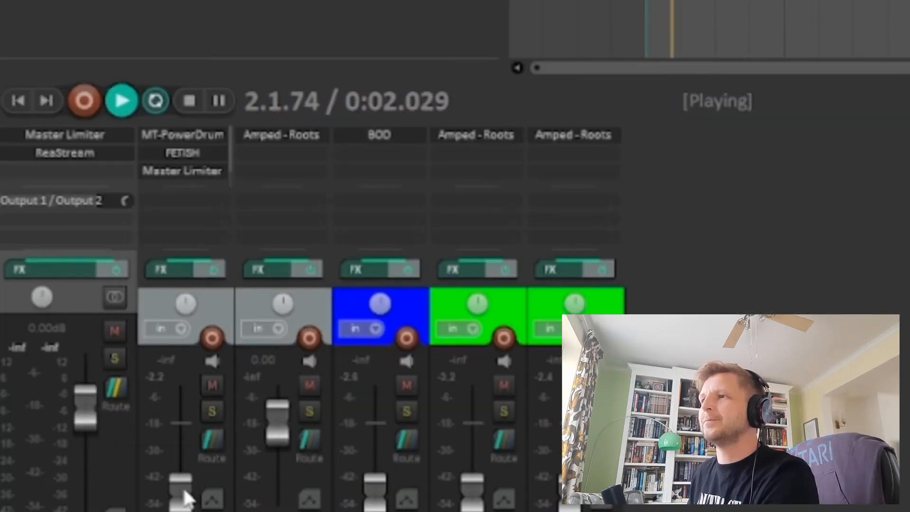
left_click_drag(179, 485, 177, 439)
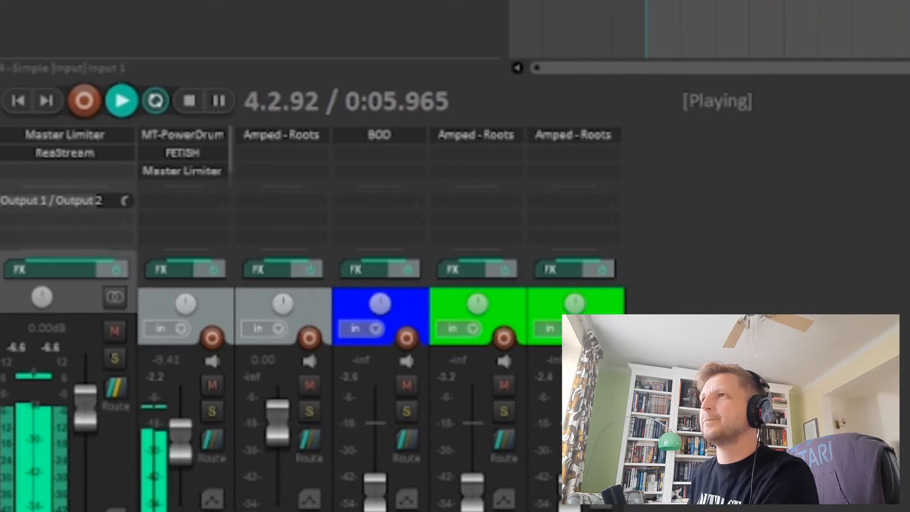
mouse_move(181, 452)
left_mouse_down()
mouse_move(172, 434)
mouse_move(173, 442)
left_mouse_up()
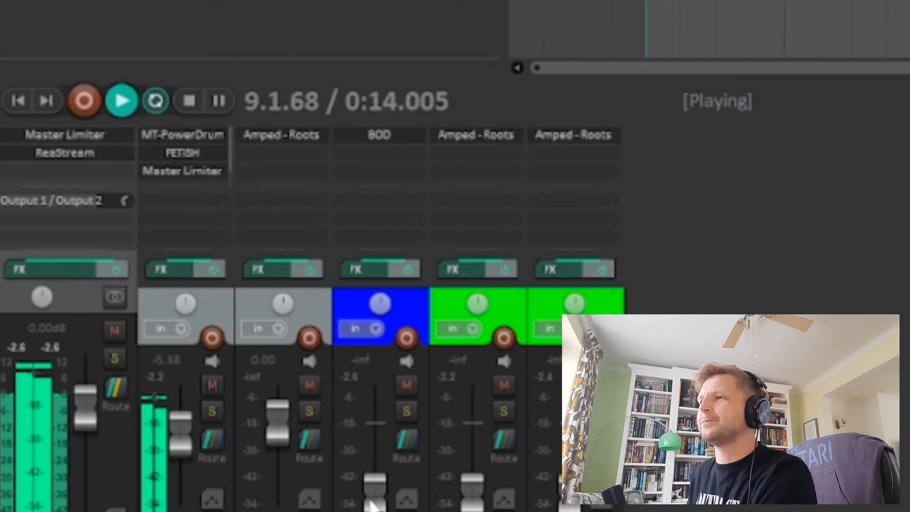
left_click_drag(370, 502, 365, 426)
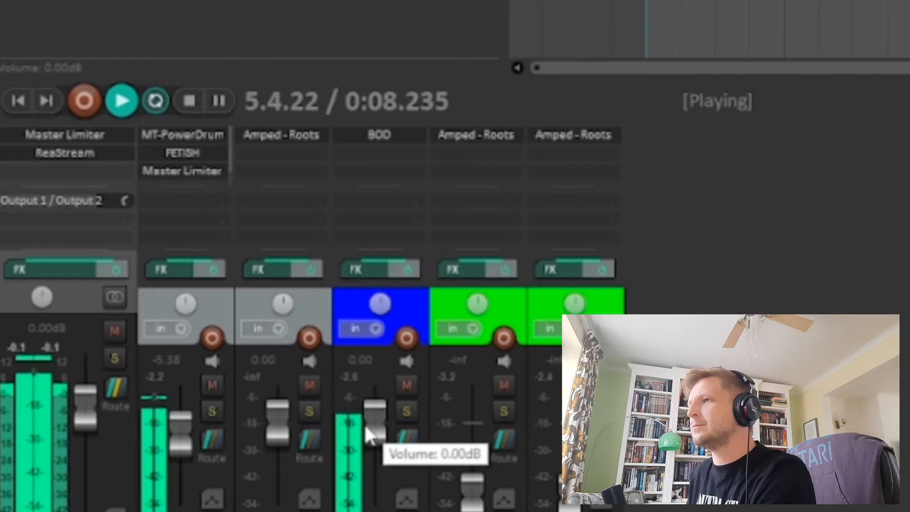
- Pan the first green guitar track 100% left and the second 100% right
left_click(518, 308)
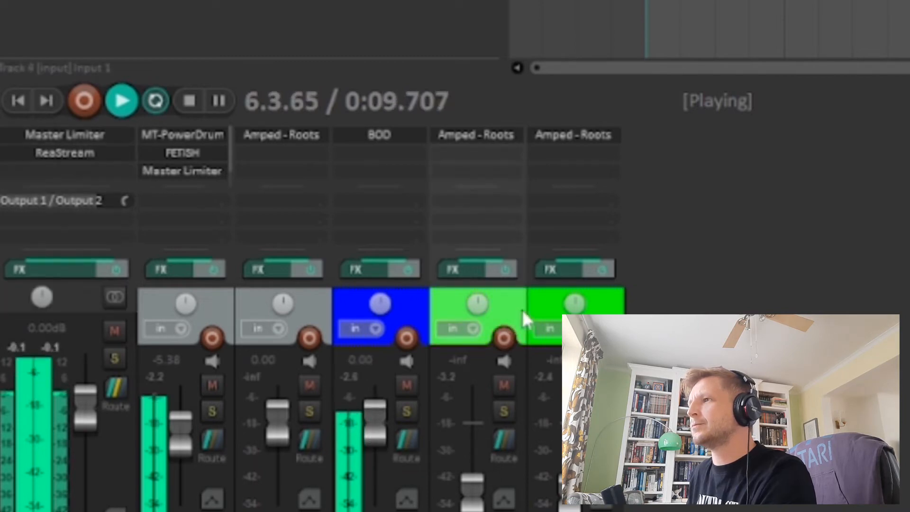
left_click(548, 312, "ctrl")
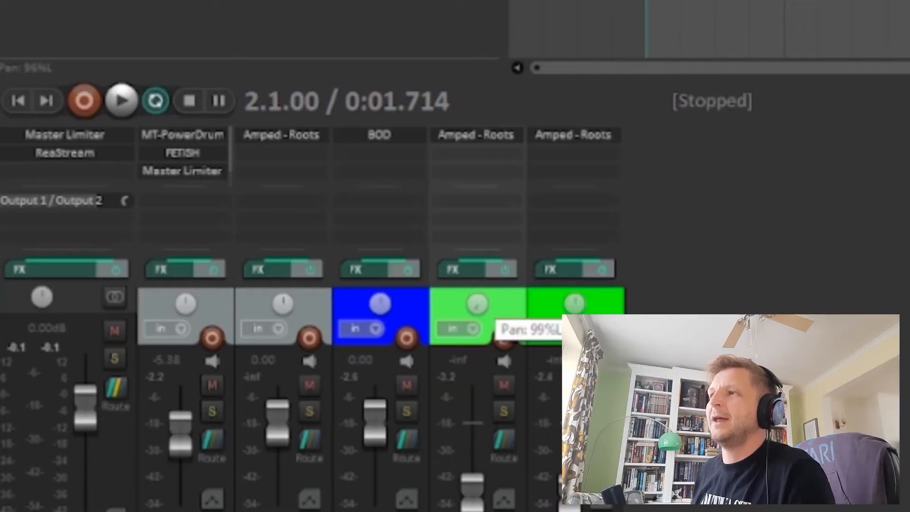
left_click_drag(475, 308, 475, 289)
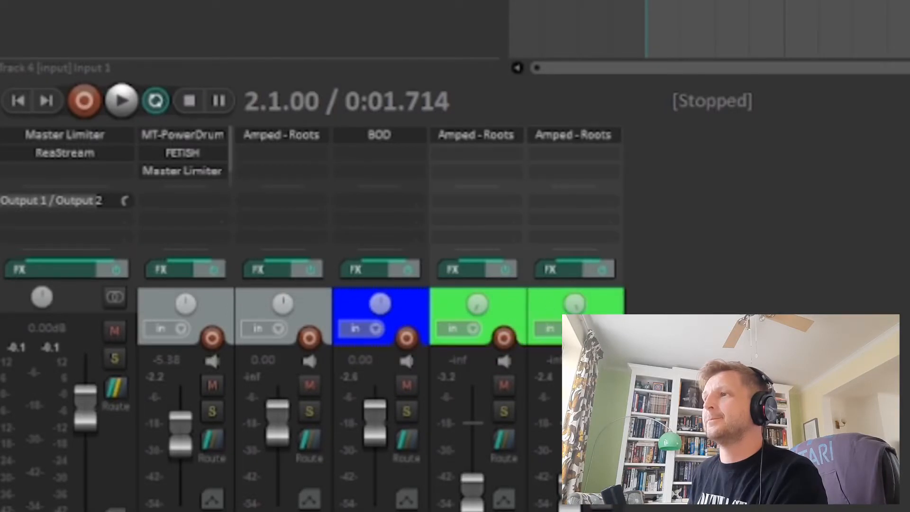
- Raise both guitar tracks' volume together to -2.17 dB while playing the mix, and stop playback
key("space")
left_click_drag(472, 495, 473, 427)
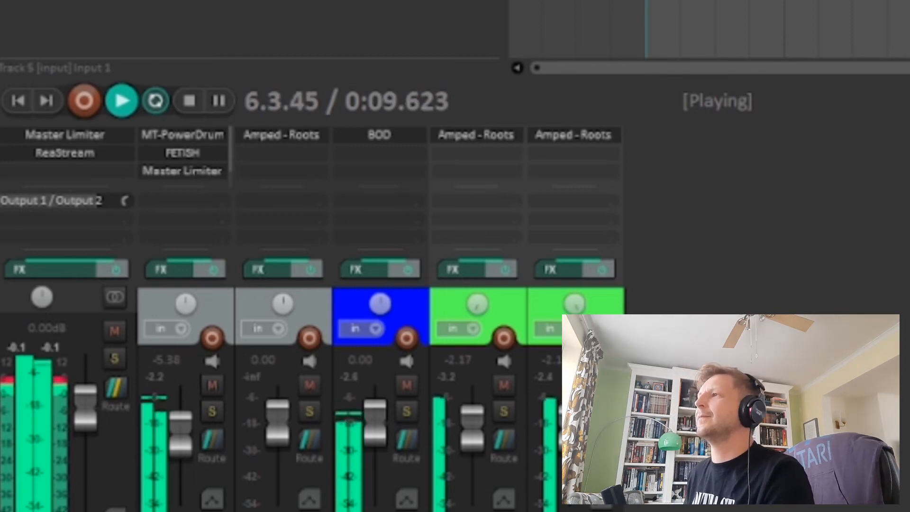
key("space")
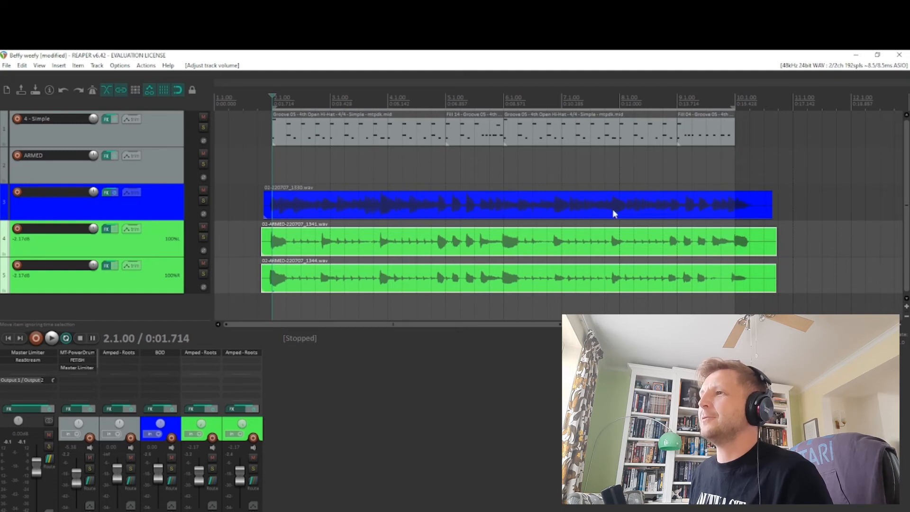
- Copy the FETISH compressor from the drum track to the blue bass track and open it during playback
left_click_drag(93, 364, 184, 364)
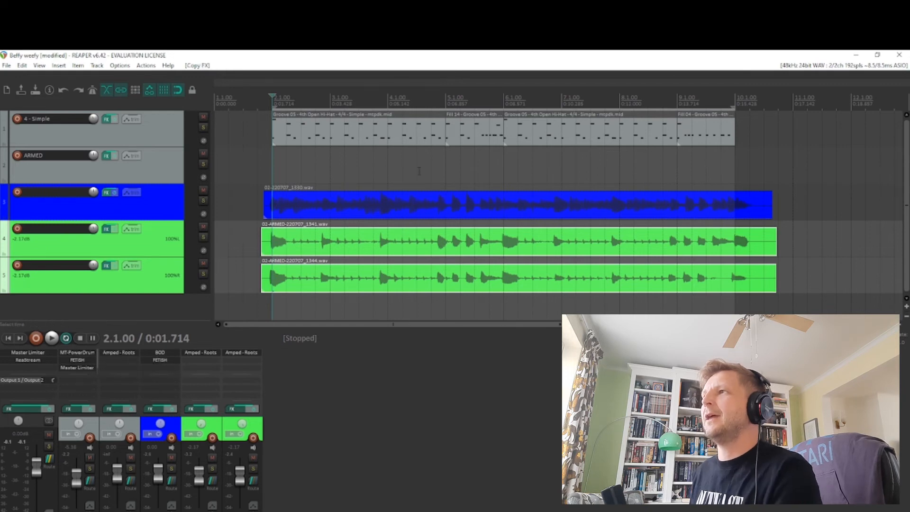
key("space")
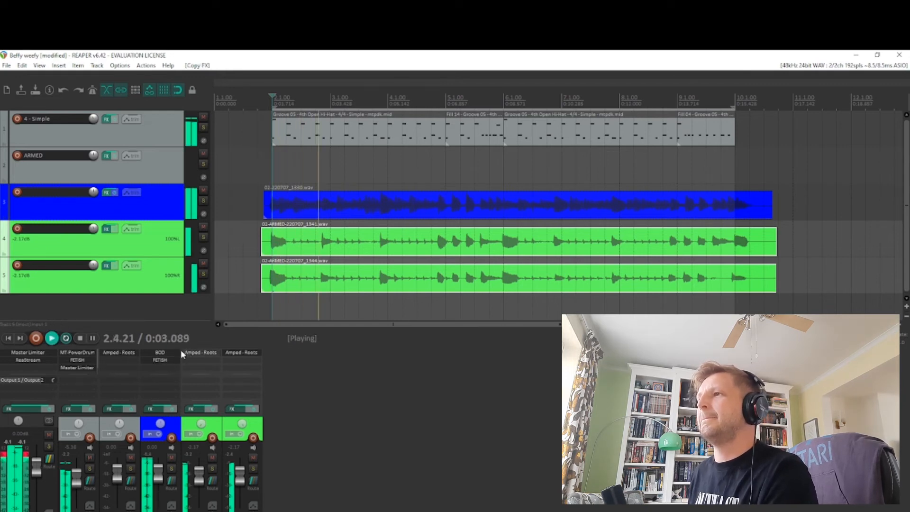
left_click(202, 354)
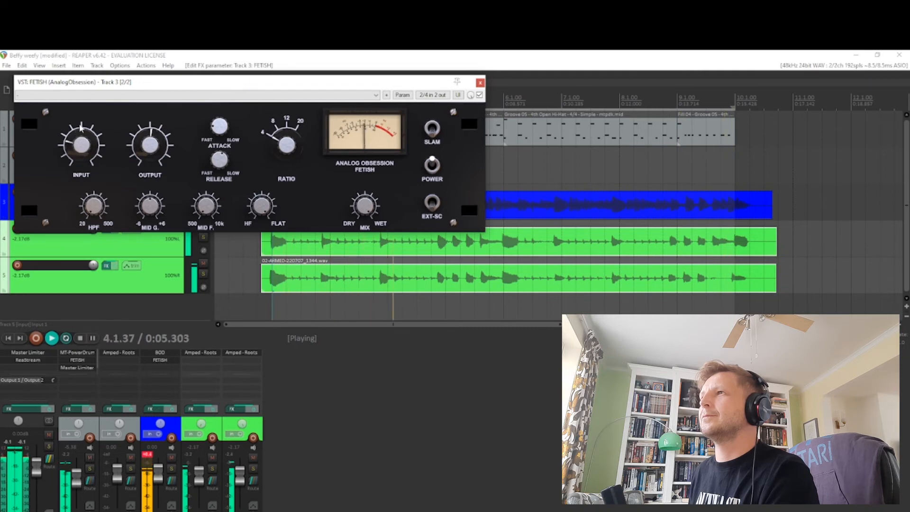
- Raise the output of FETISH on the bass track, adjust the bass track's volume and stop playback
left_click(149, 457)
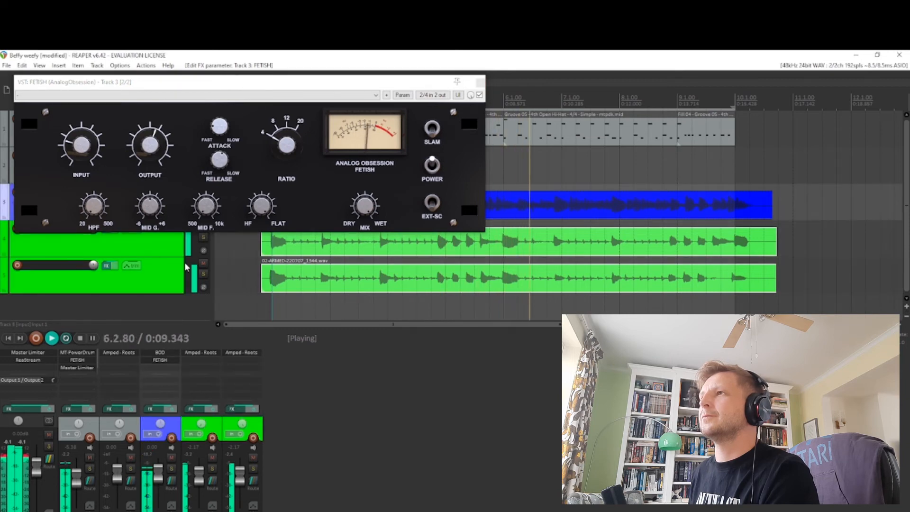
left_click_drag(146, 152, 146, 146)
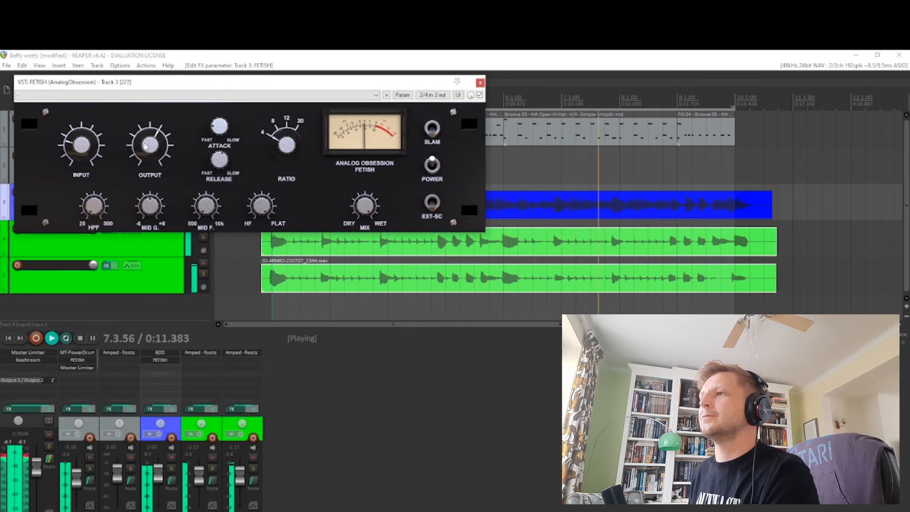
scroll(149, 482, "down", 3)
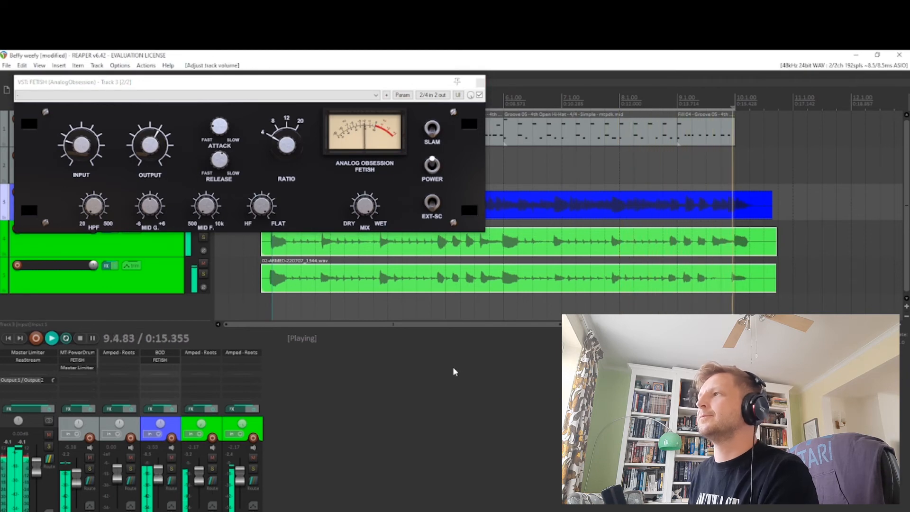
key("space")
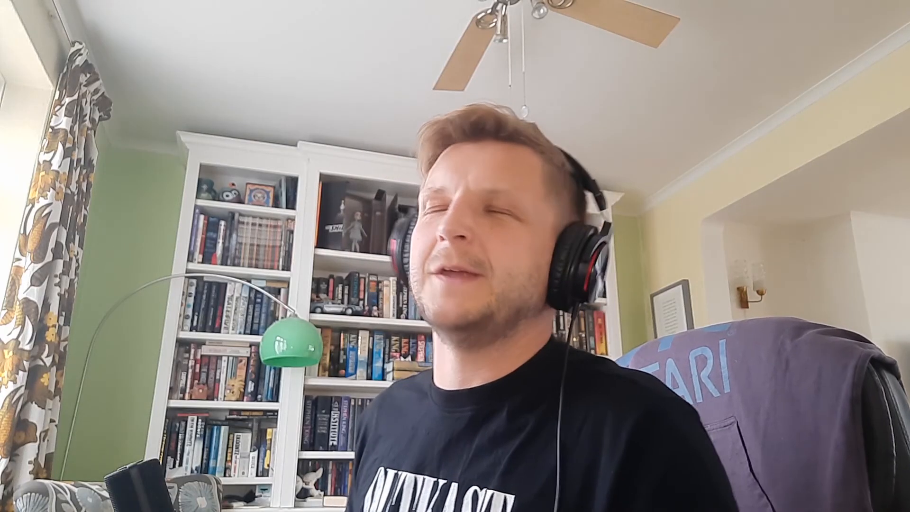